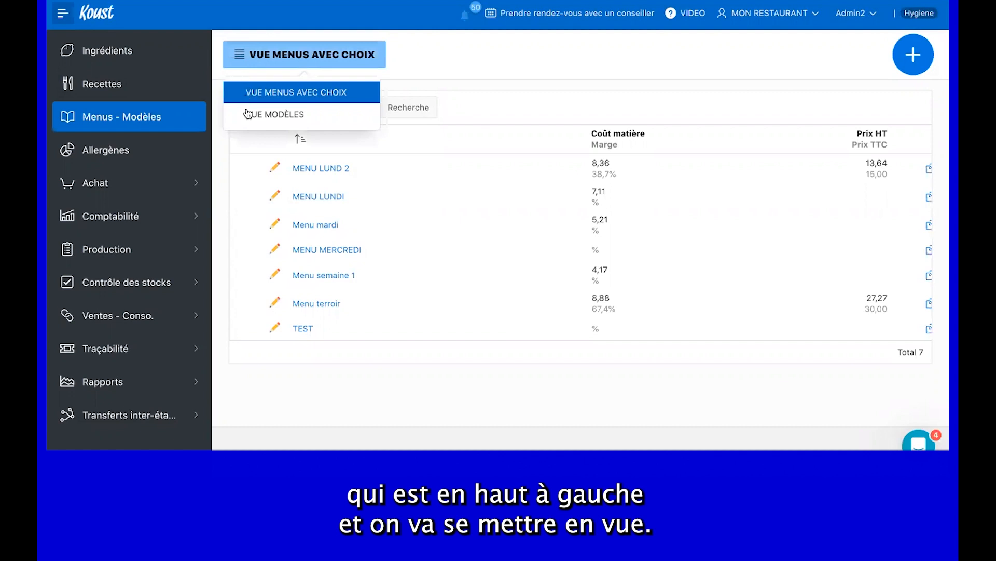
- Switch to the models view and create a new model named MODELE KOUST
left_click(247, 110)
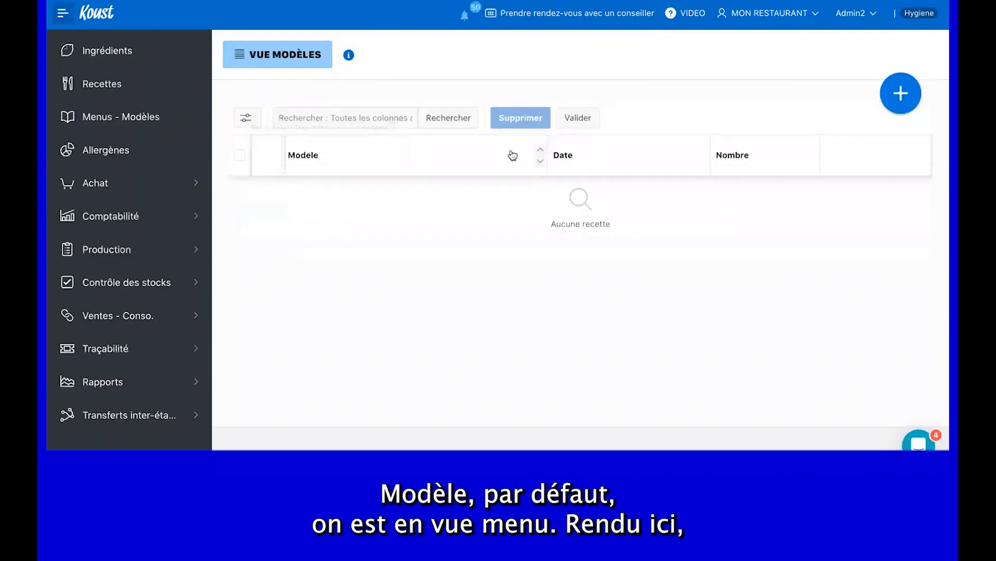
left_click(904, 105)
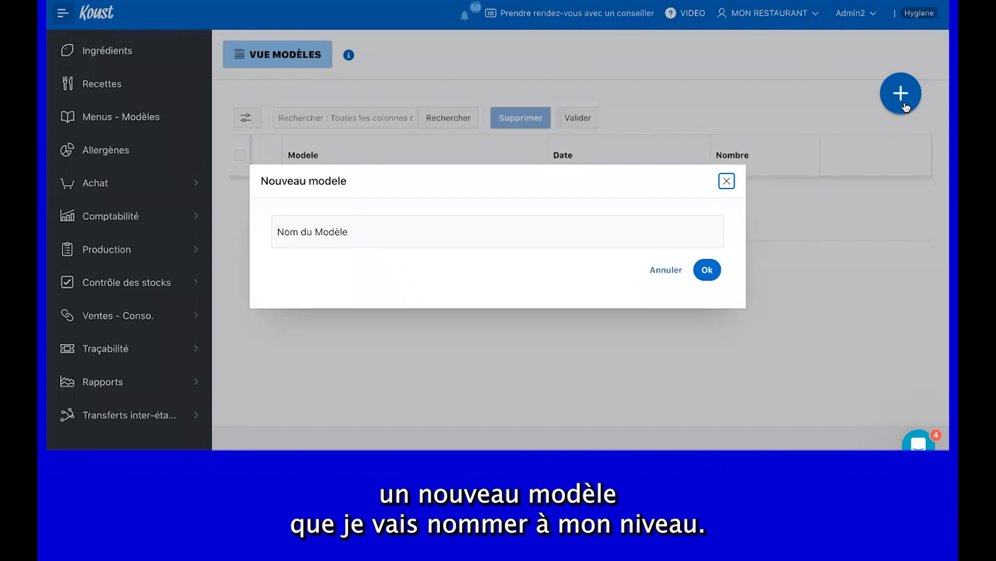
left_click(382, 240)
type("ME")
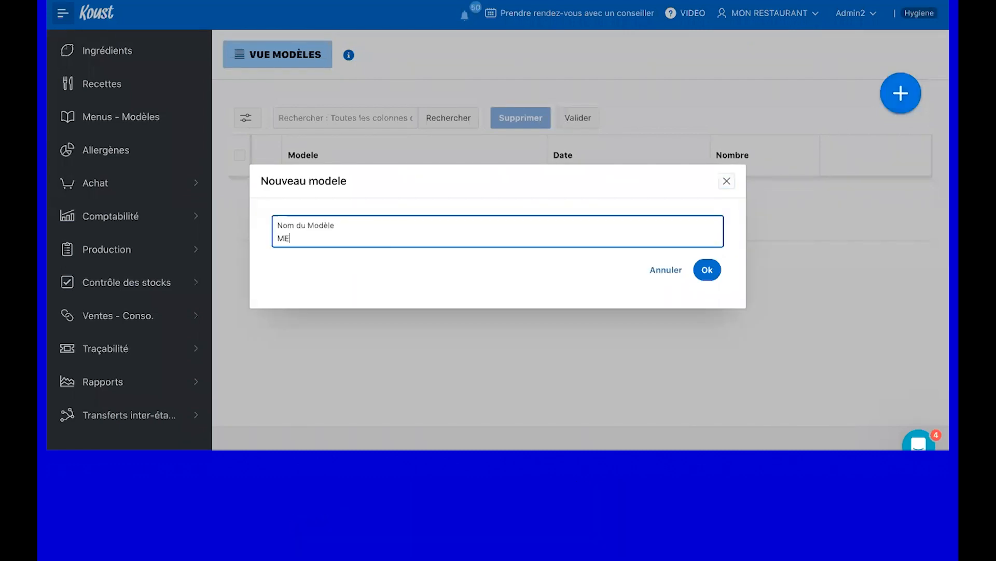
type("ODELE KOUST")
left_click(706, 270)
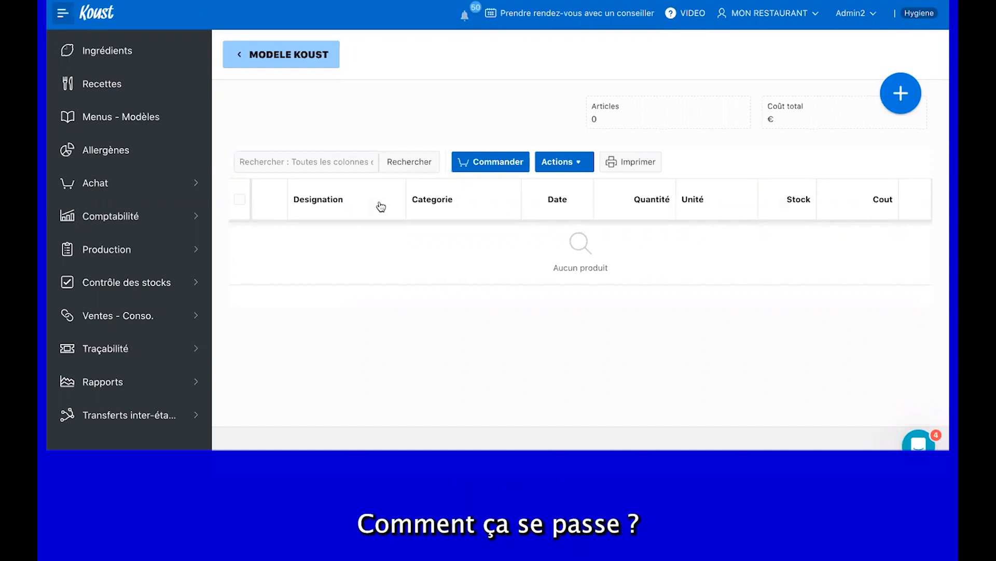
- Add the TIRAMISU OREO recipe to the model with a quantity of 150 Part(s)
left_click(902, 93)
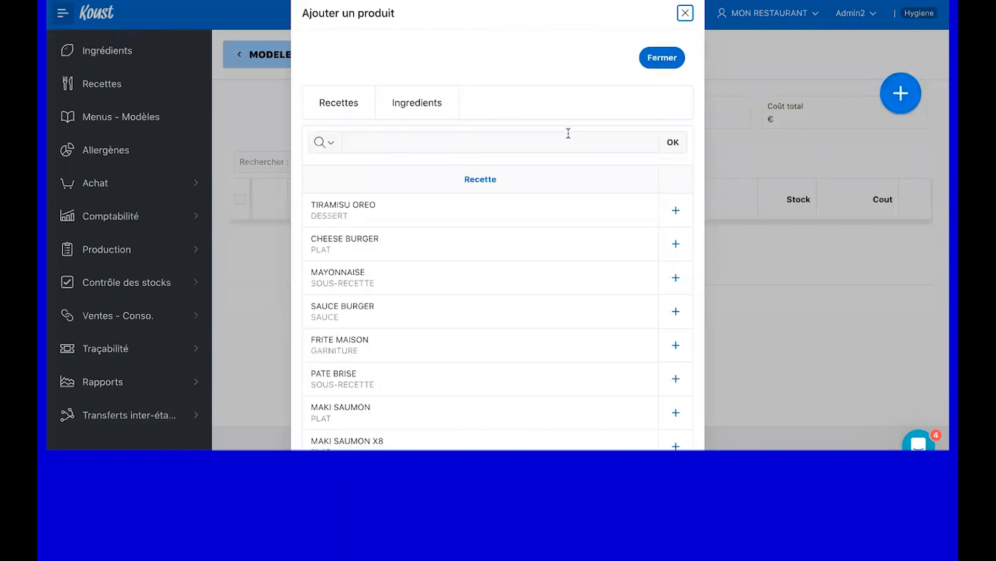
left_click(317, 107)
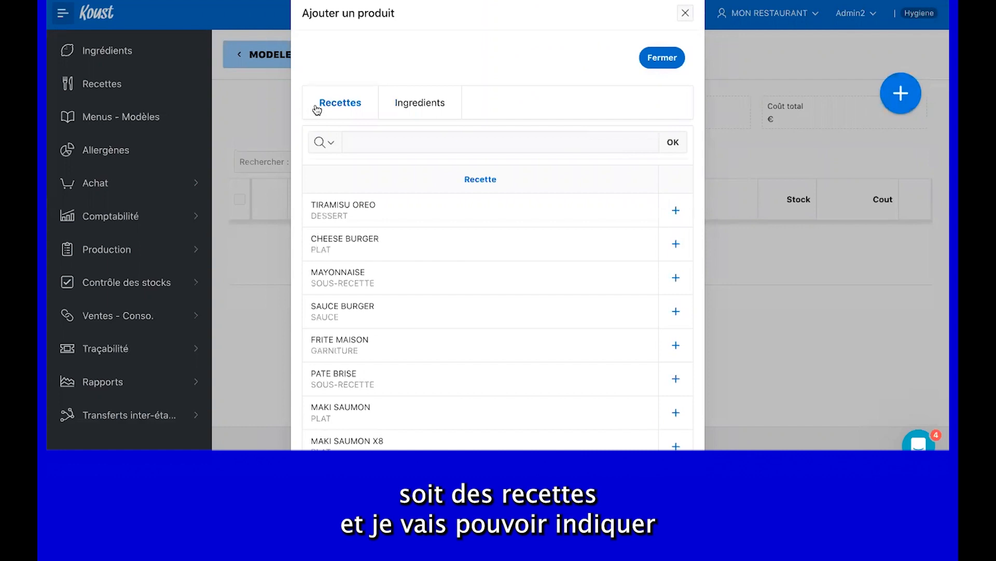
left_click(677, 214)
left_click(351, 111)
type("150")
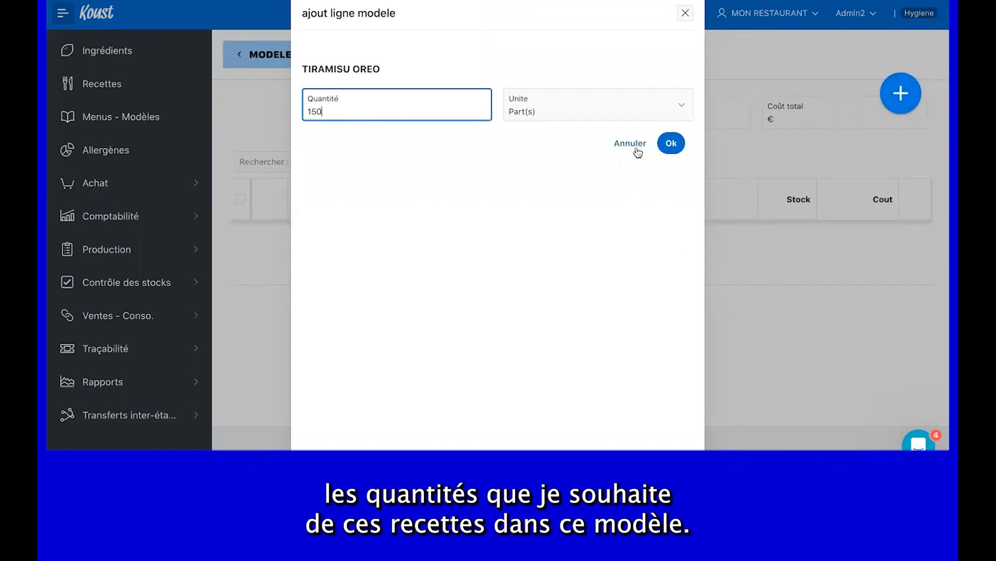
left_click(671, 144)
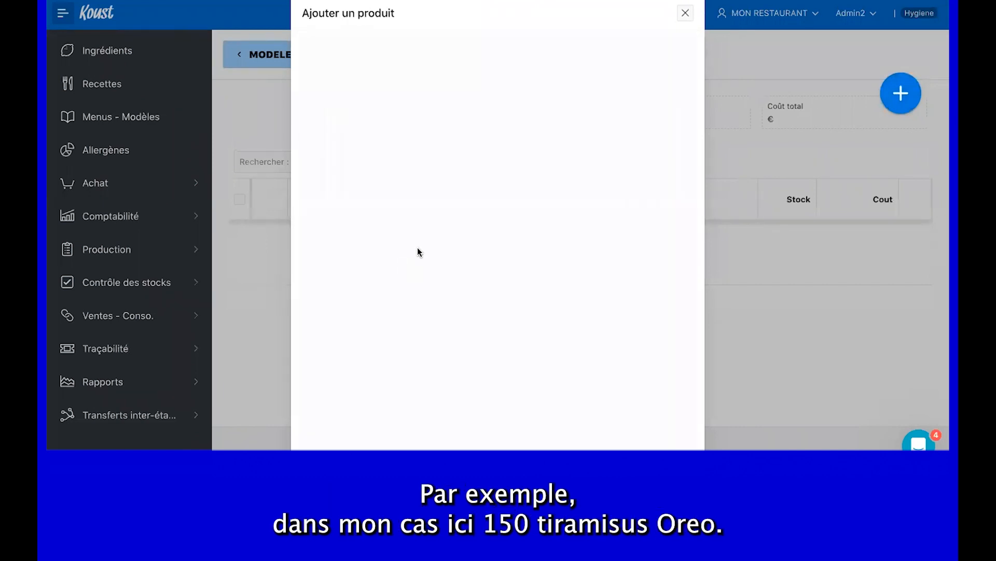
- Search the ingredients for BANA and add BANANE (FRUIT & LEGUME) to the model with a quantity of 30 KG
left_click(415, 106)
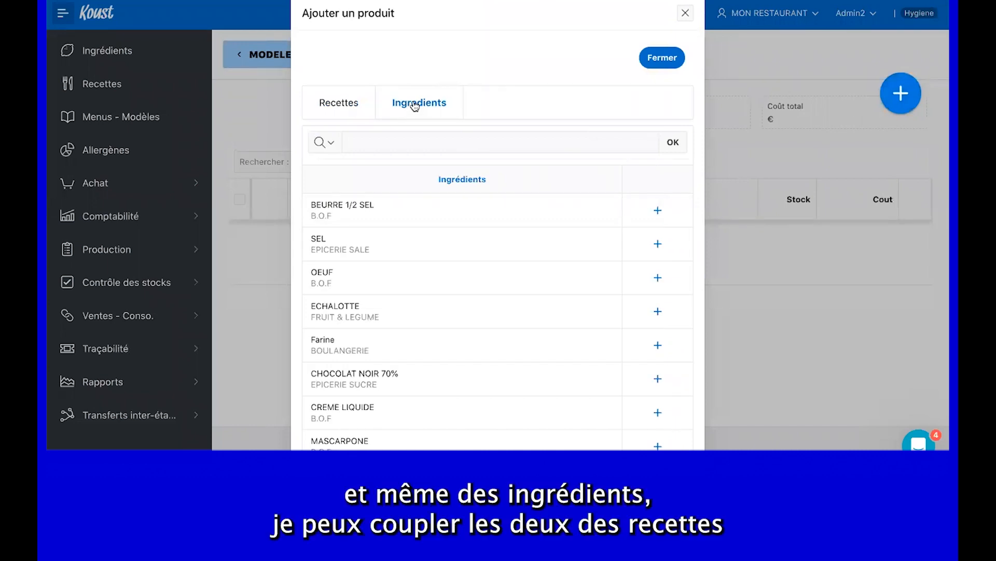
left_click(394, 138)
type("BANA")
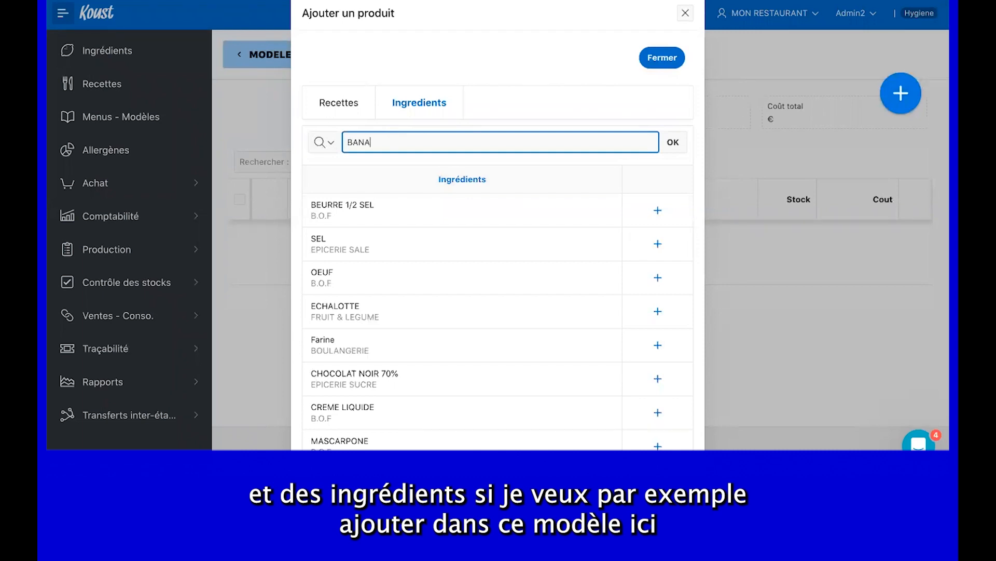
key("Return")
left_click(644, 244)
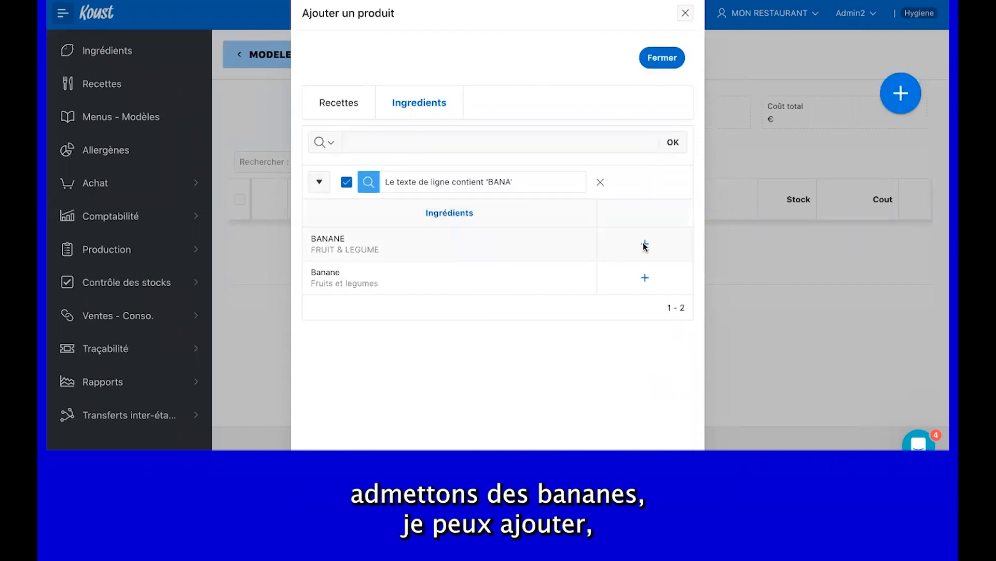
left_click(359, 213)
key("BackSpace")
type("30")
left_click(671, 245)
- Return to the recipes and add MAKI SAUMON to the model with a quantity of 70 units
left_click(339, 103)
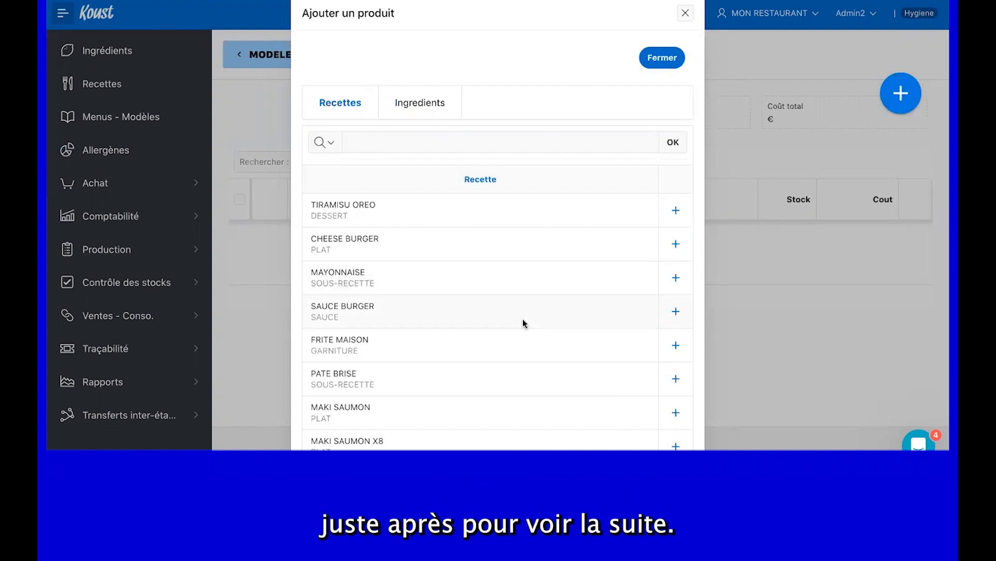
scroll(643, 350, "down", 1)
left_click(676, 361)
type("10")
key("Return")
- Add the Maki saumon/avocat recipe to the model with a quantity of 75 units
scroll(443, 322, "down", 6)
scroll(444, 410, "down", 1)
left_click(675, 415)
type("10")
key("Return")
- Add the TARTE TATIN recipe with a quantity of 100 Part(s) and finish adding products
scroll(427, 303, "down", 6)
left_click(675, 345)
key("BackSpace")
type("100")
key("Return")
left_click(667, 57)
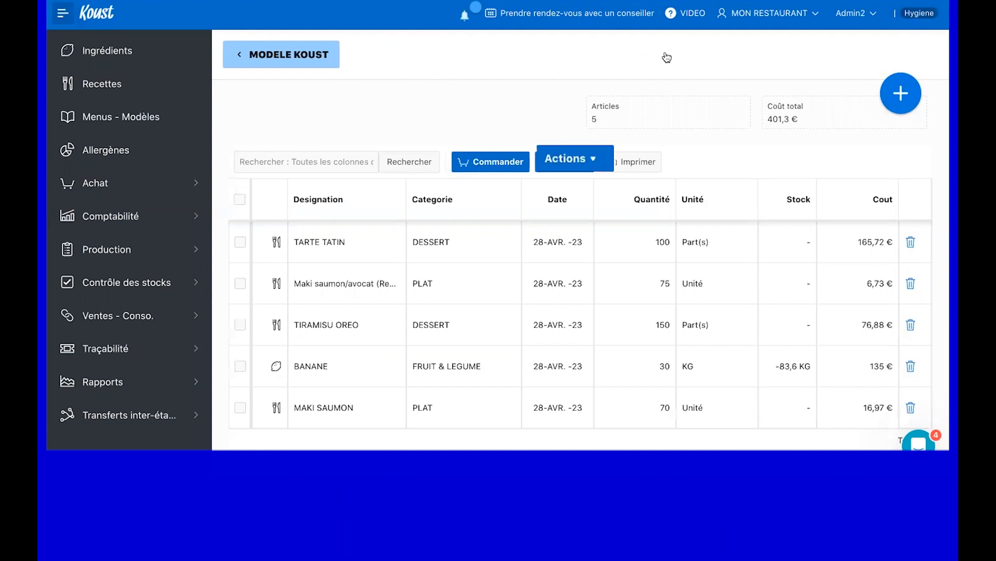
- Review the grouped actions available for the model without applying any
left_click(578, 163)
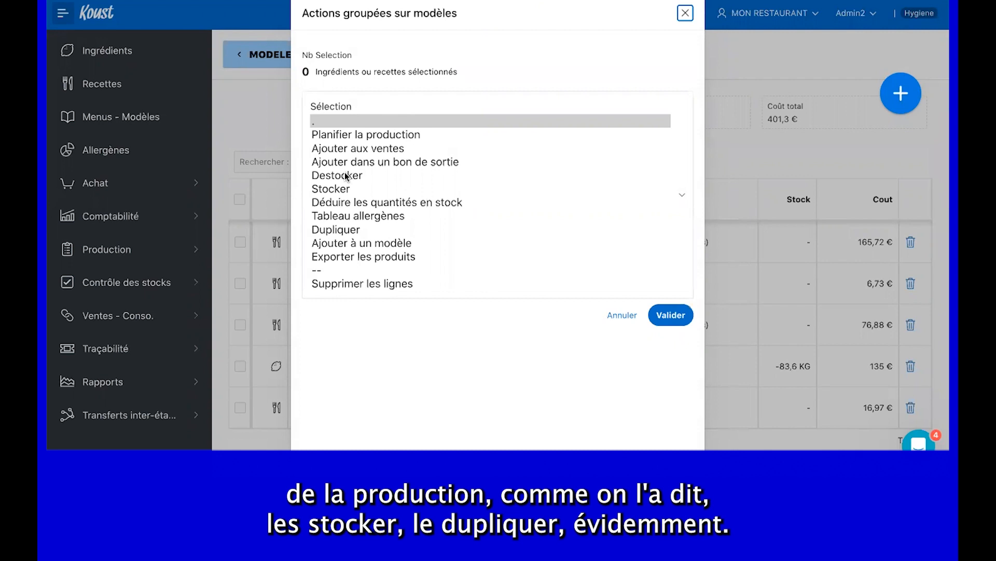
left_click(686, 14)
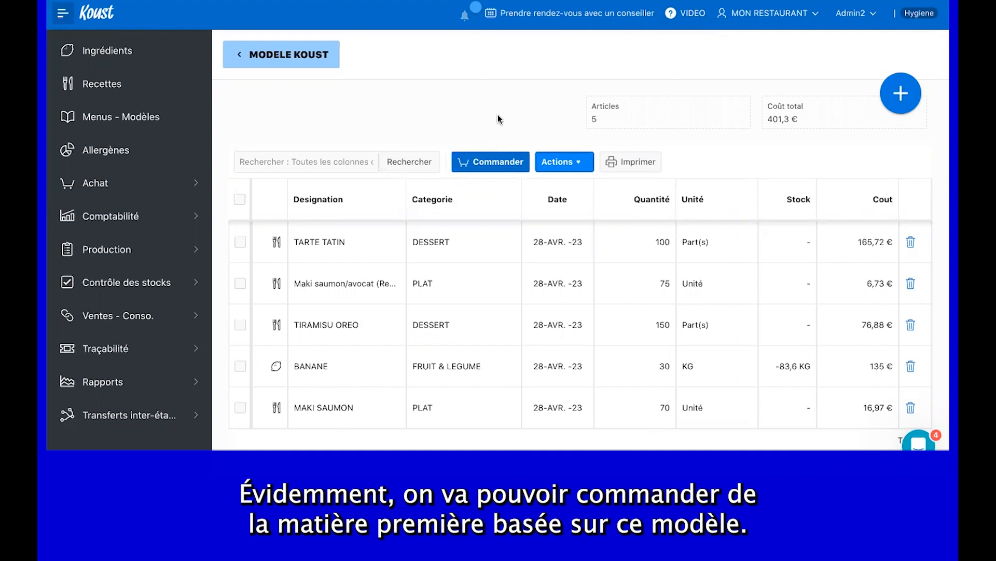
- Select all lines of the model and open the order form for them
left_click(240, 199)
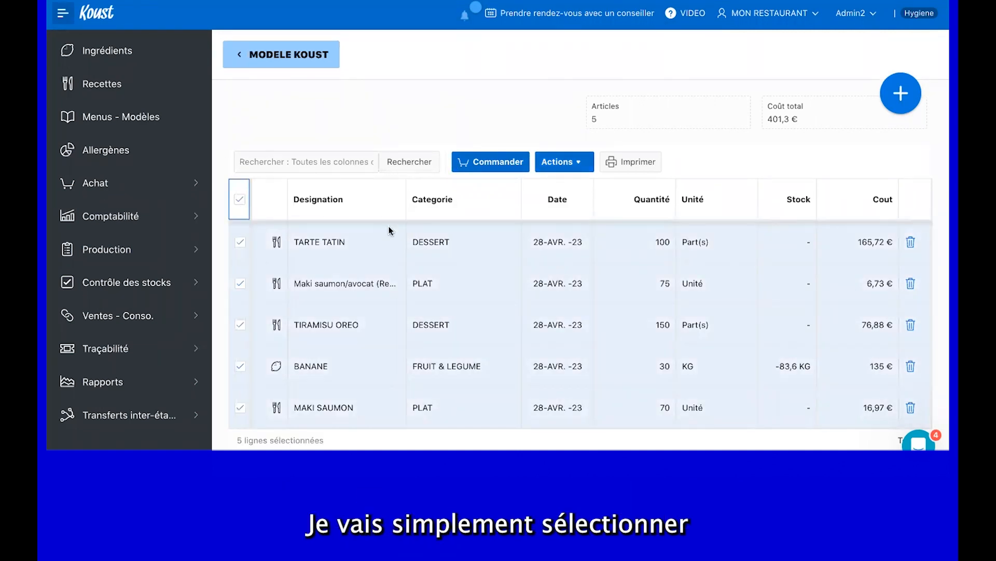
left_click(506, 160)
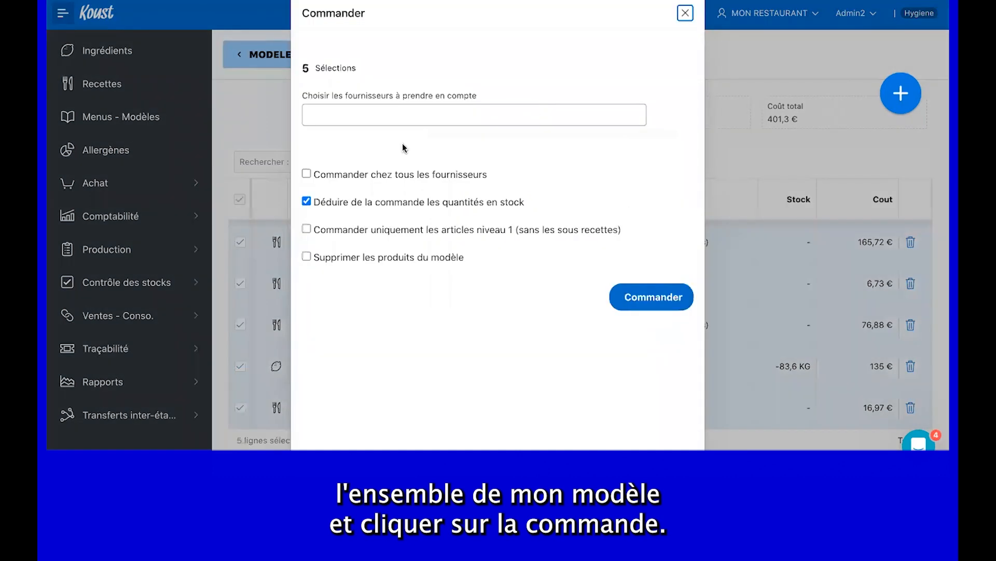
left_click(306, 173)
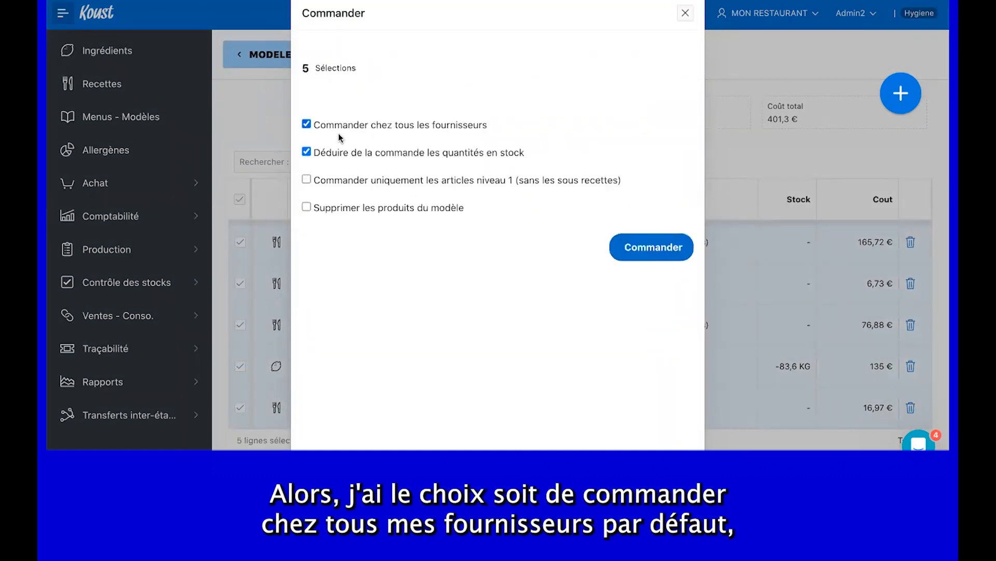
left_click(306, 125)
left_click(384, 115)
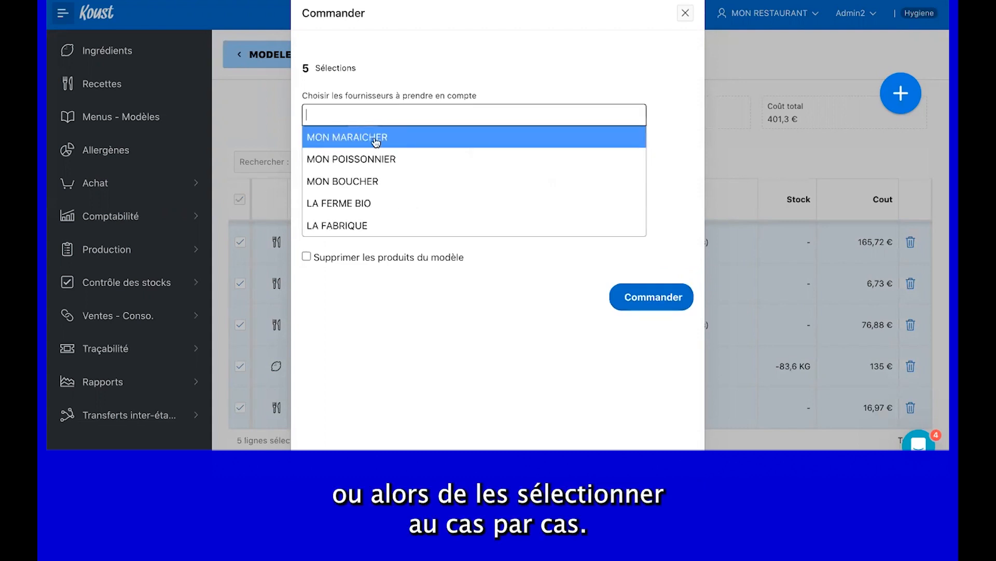
left_click(376, 140)
left_click(454, 120)
left_click(430, 163)
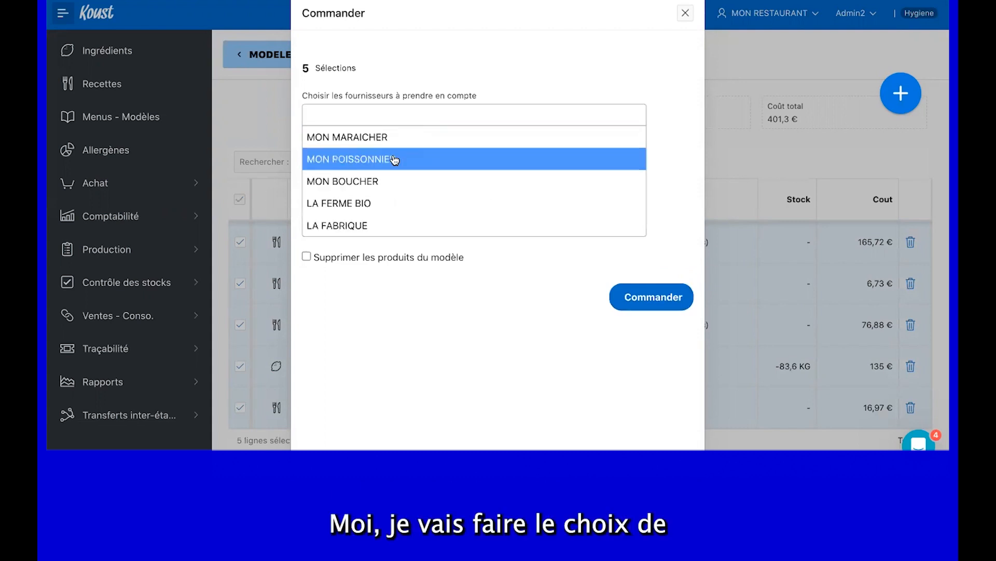
left_click(554, 63)
- Generate the order from all suppliers, keeping the deduction of quantities in stock enabled
left_click(306, 173)
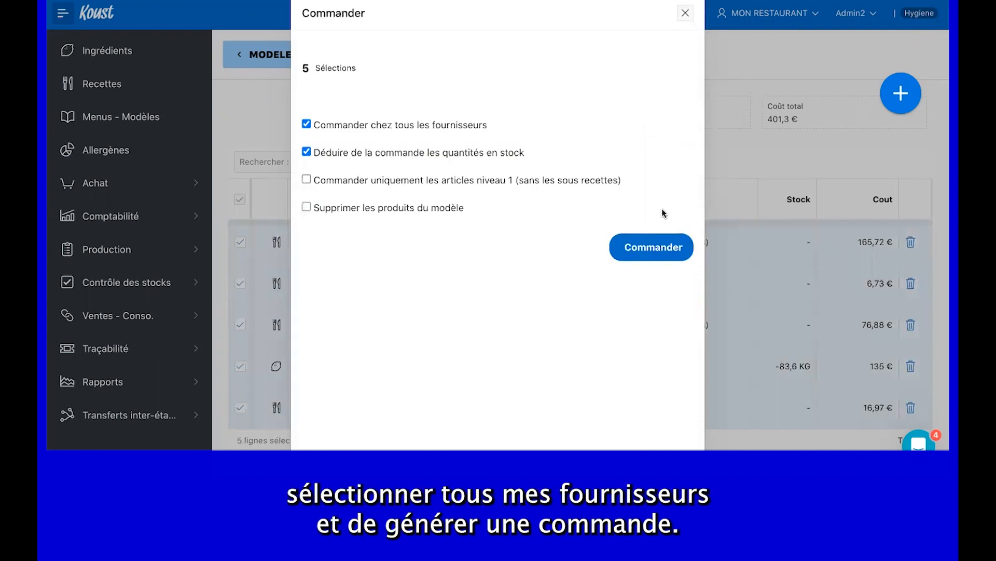
left_click(655, 256)
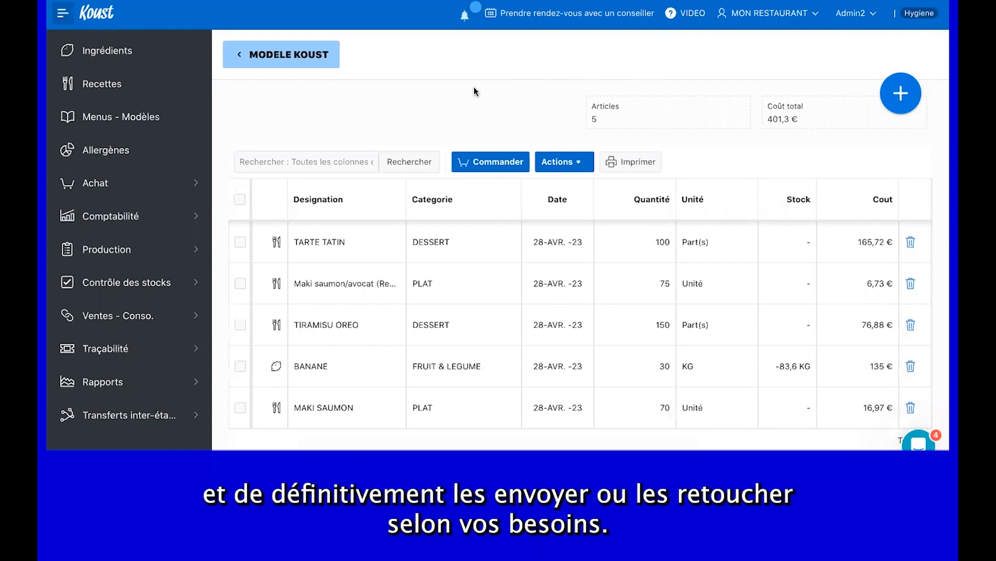
- Select all lines of the model and plan their production for 29-AVR.-23
left_click(240, 201)
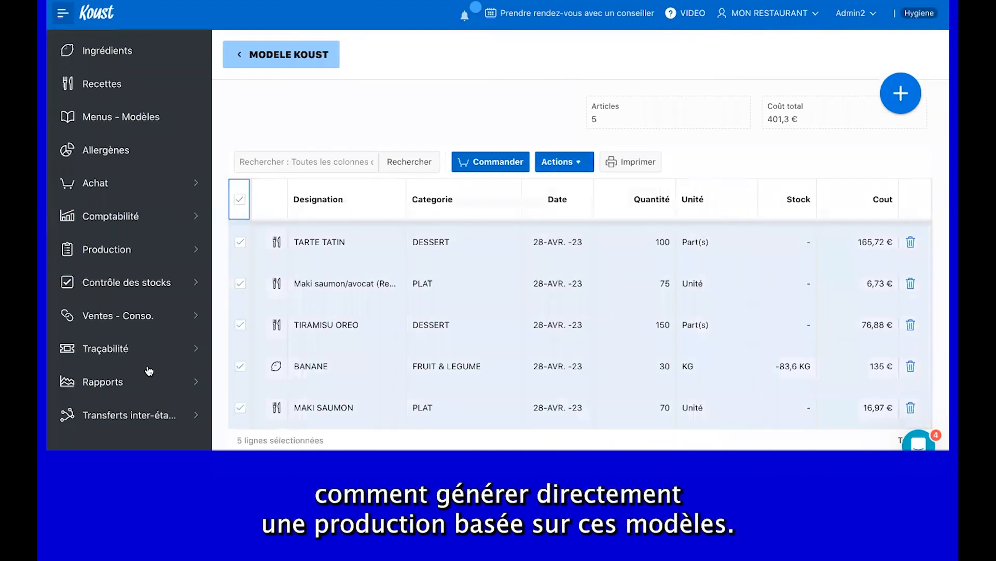
left_click(576, 165)
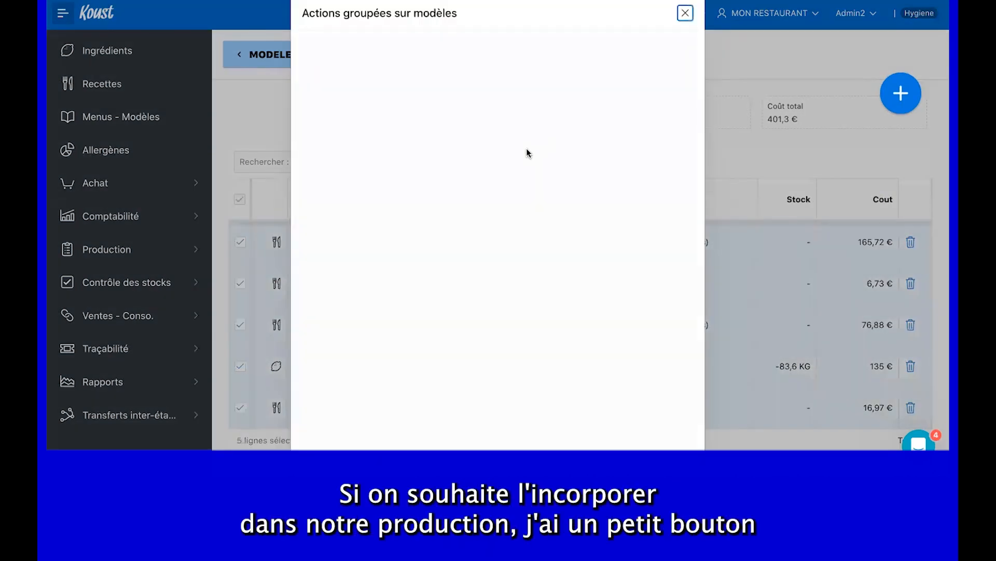
left_click(348, 136)
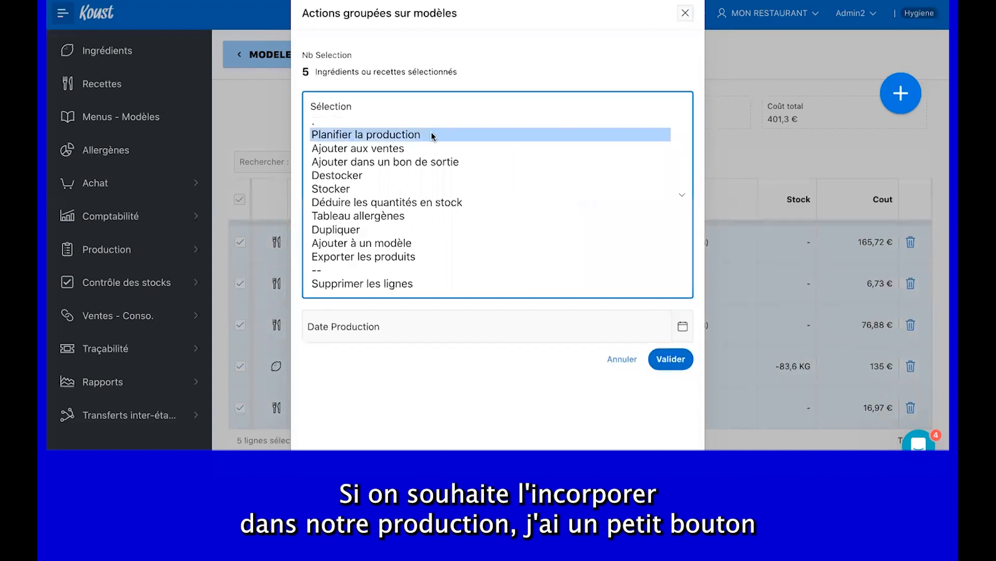
left_click(683, 326)
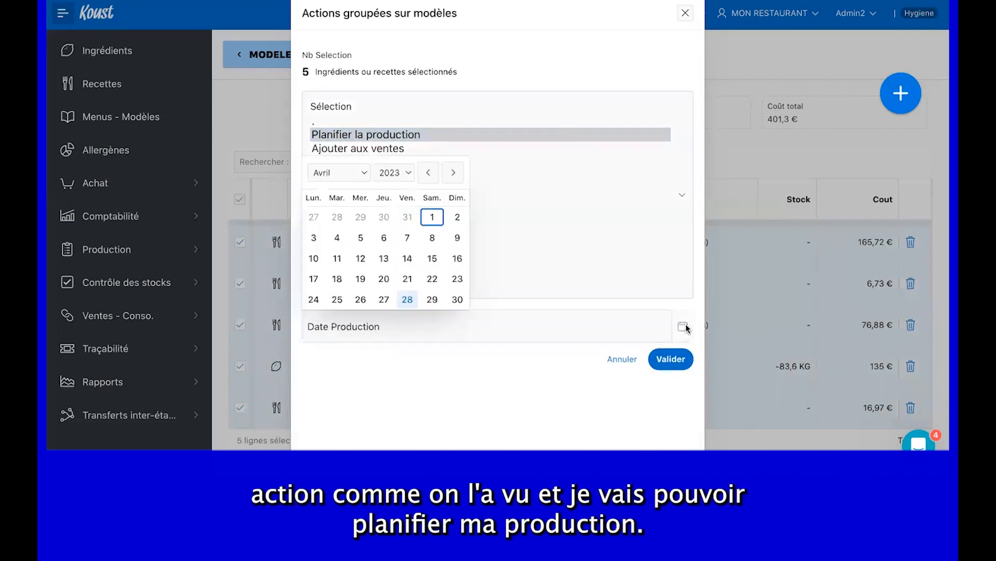
left_click(433, 300)
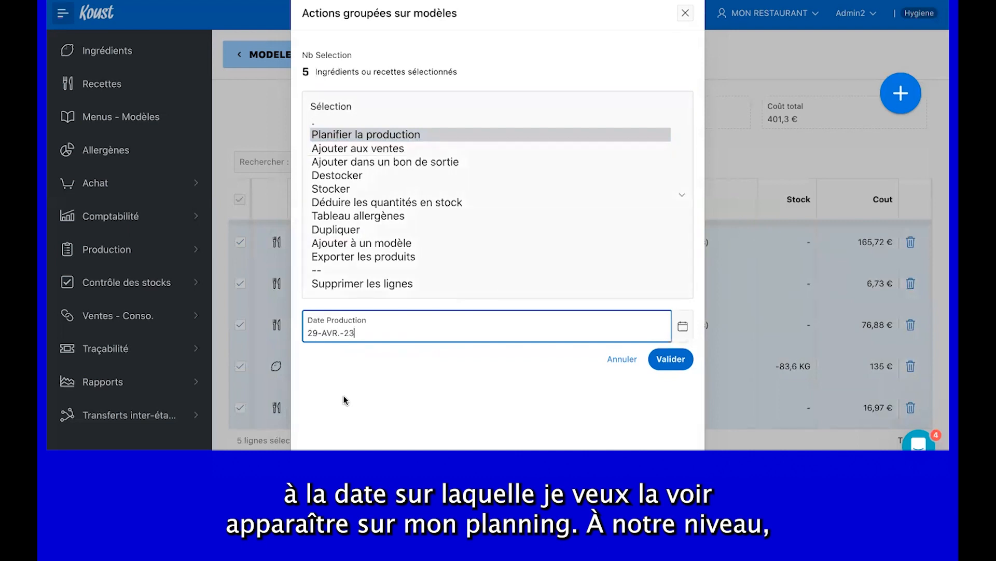
left_click(670, 361)
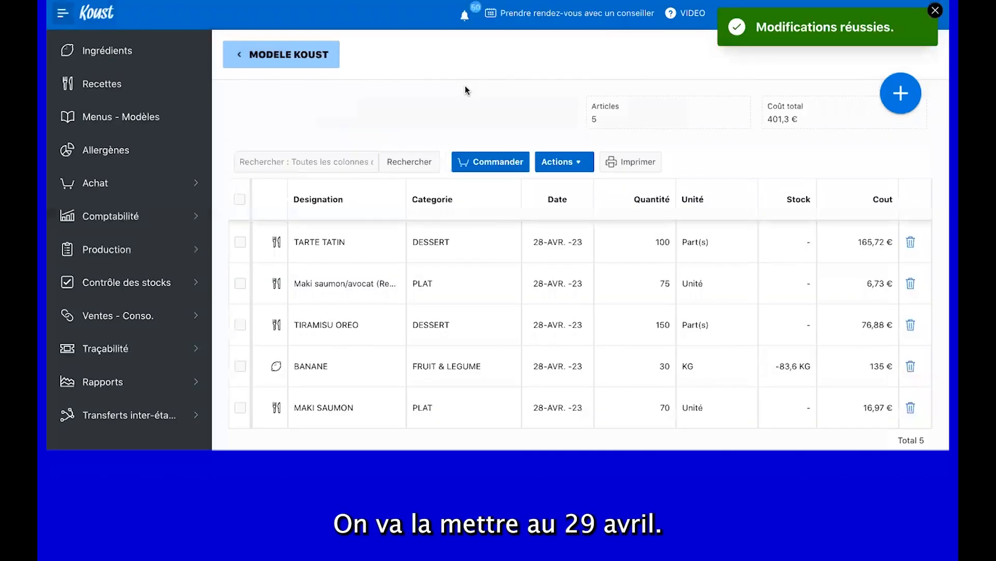
- Find Production MODELE KOUST on 29 April in the production planning calendar and open it to examine its recipes
left_click(197, 253)
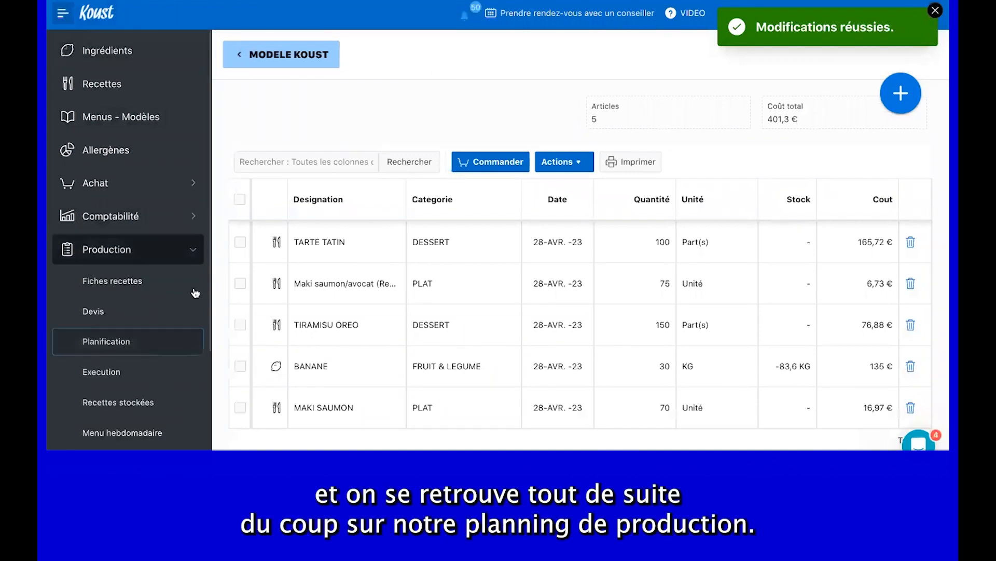
left_click(179, 343)
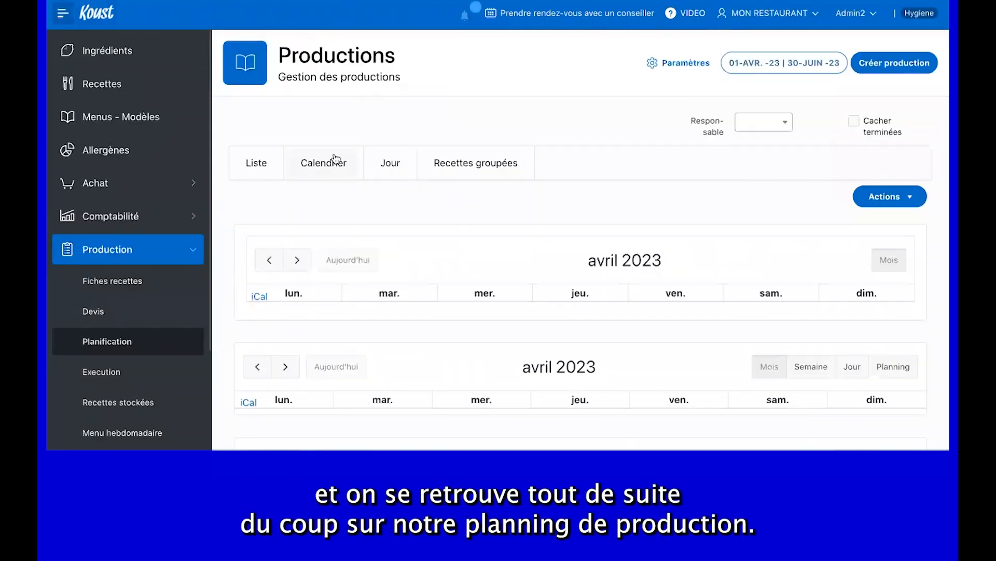
left_click(339, 163)
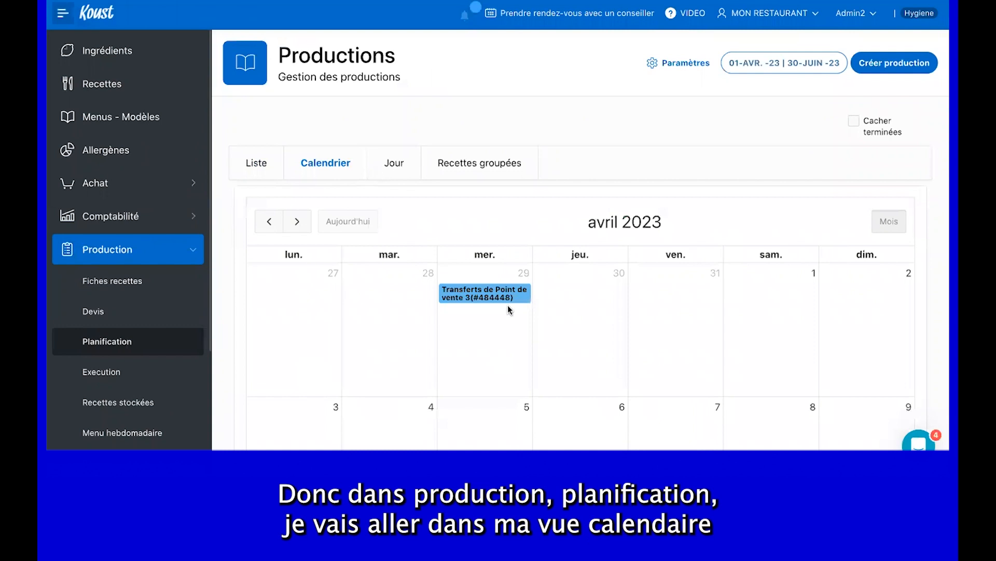
scroll(508, 309, "down", 6)
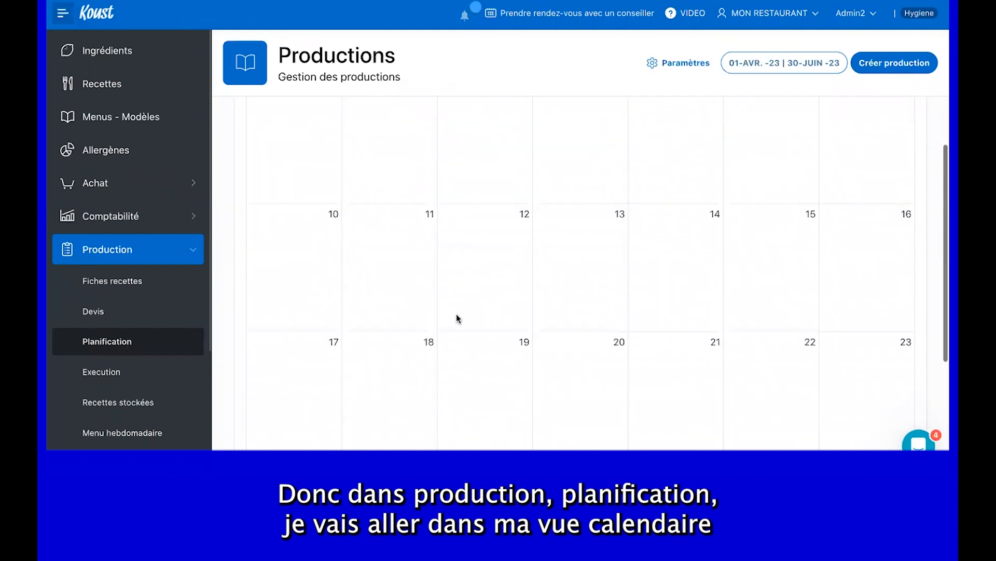
scroll(456, 314, "down", 2)
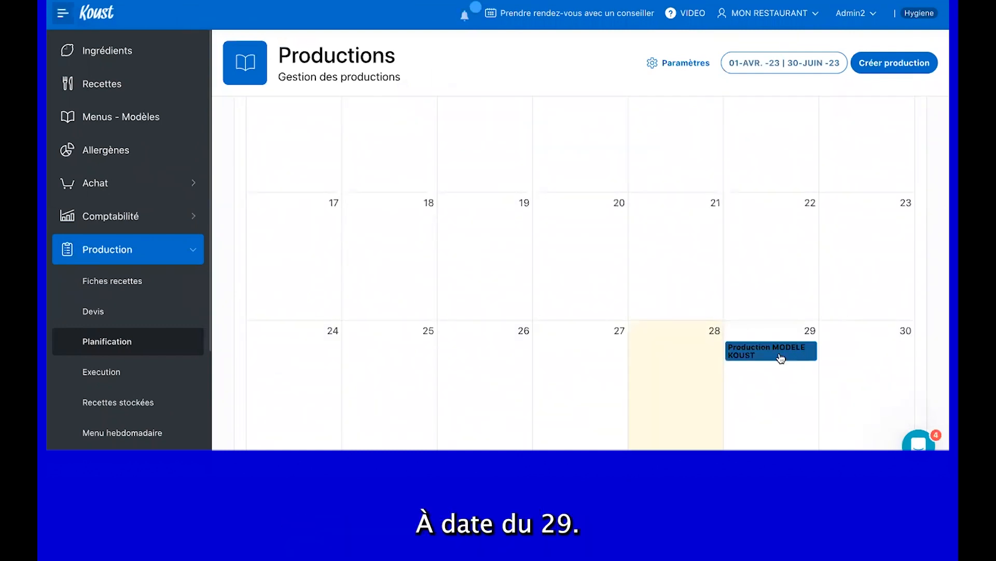
left_click(781, 351)
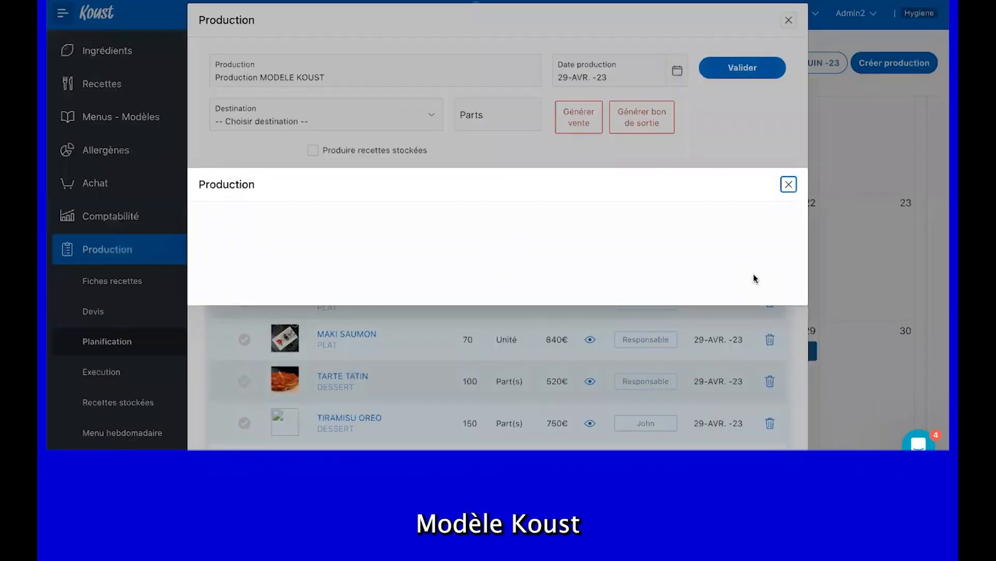
scroll(322, 196, "down", 1)
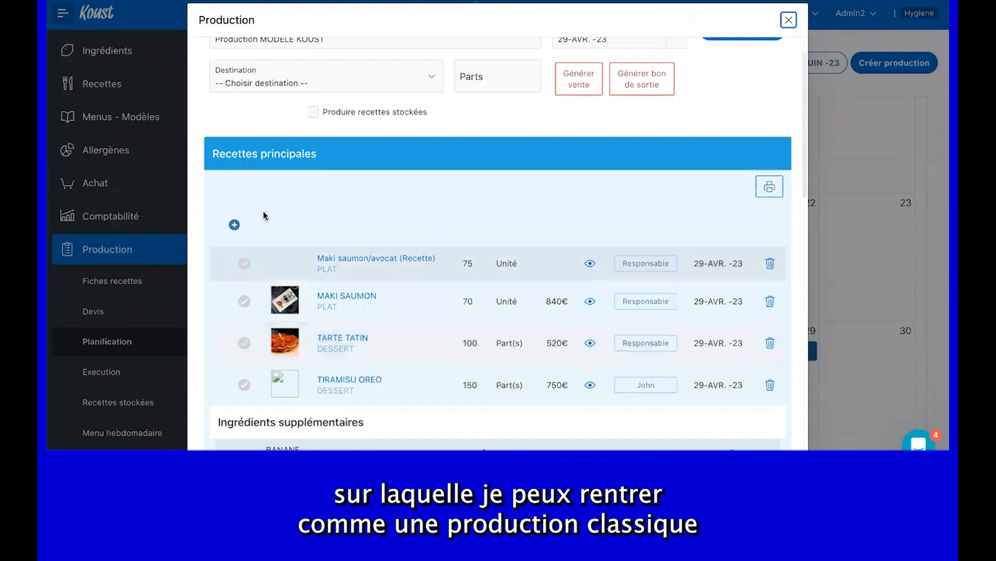
- Examine the production's main recipes, supplementary ingredients and deducted raw materials, and its options for generating a sale or a stock-issue slip
scroll(277, 129, "down", 8)
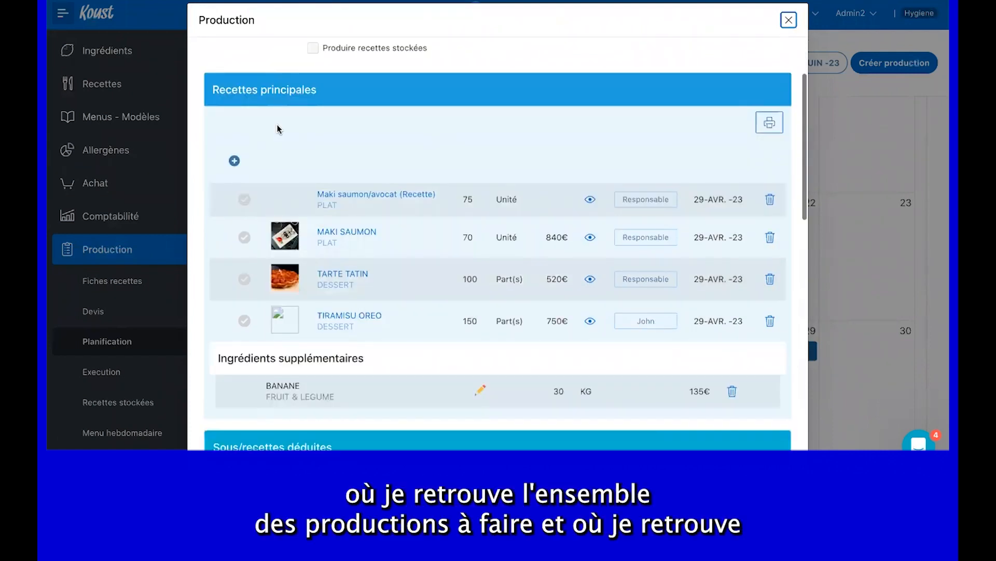
scroll(371, 285, "down", 5)
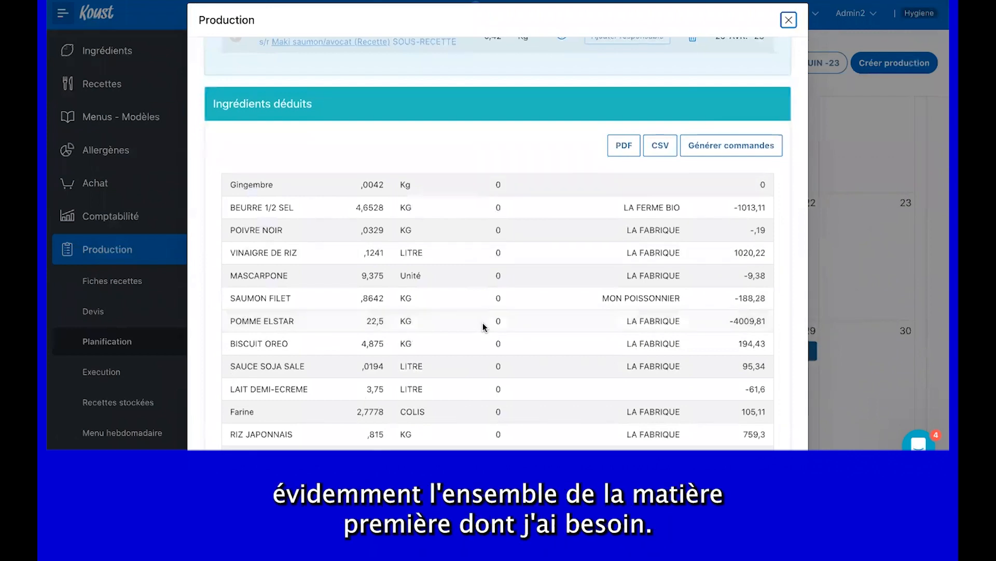
scroll(483, 327, "up", 12)
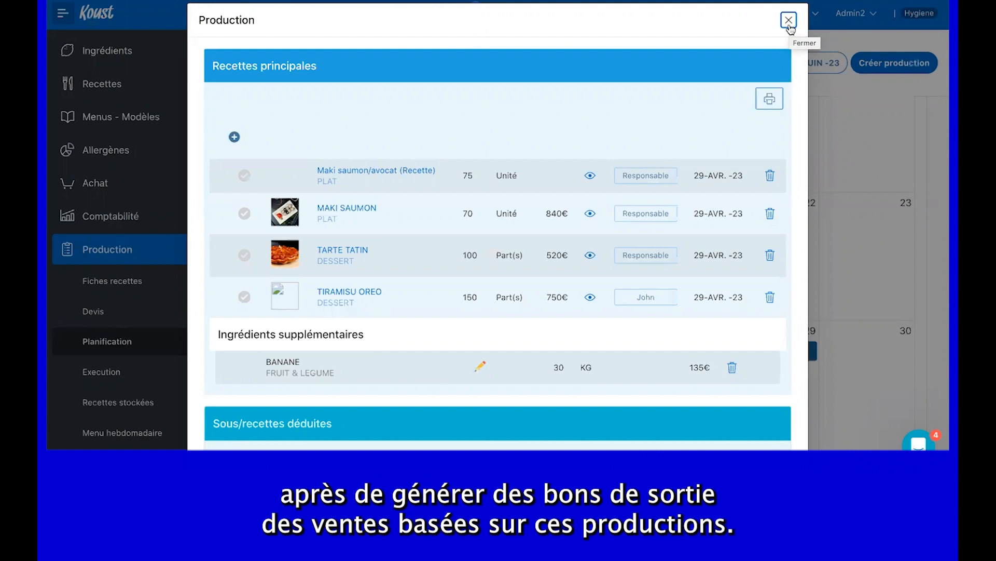
scroll(264, 121, "up", 3)
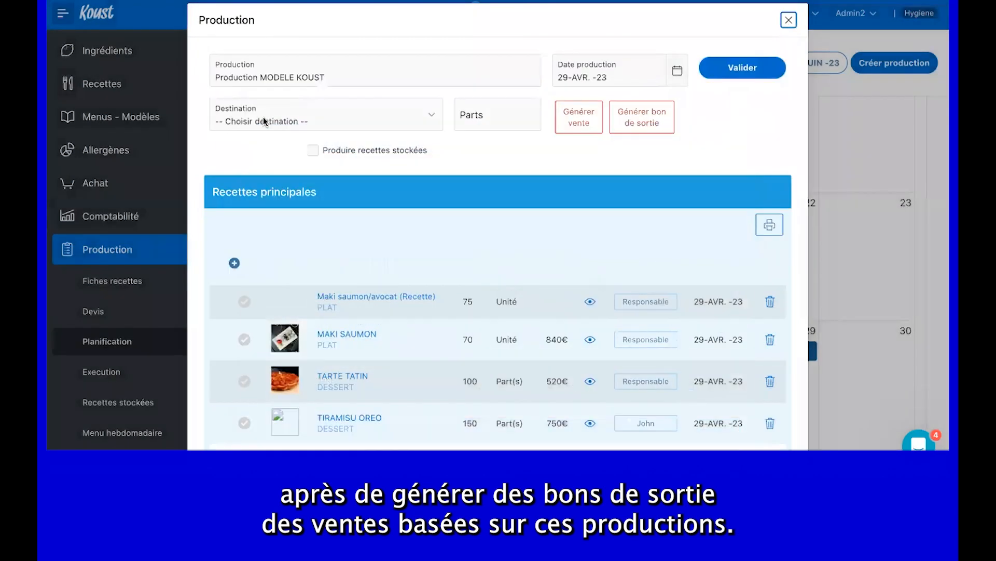
- Close the production's details and go to the menus and models section
left_click(790, 20)
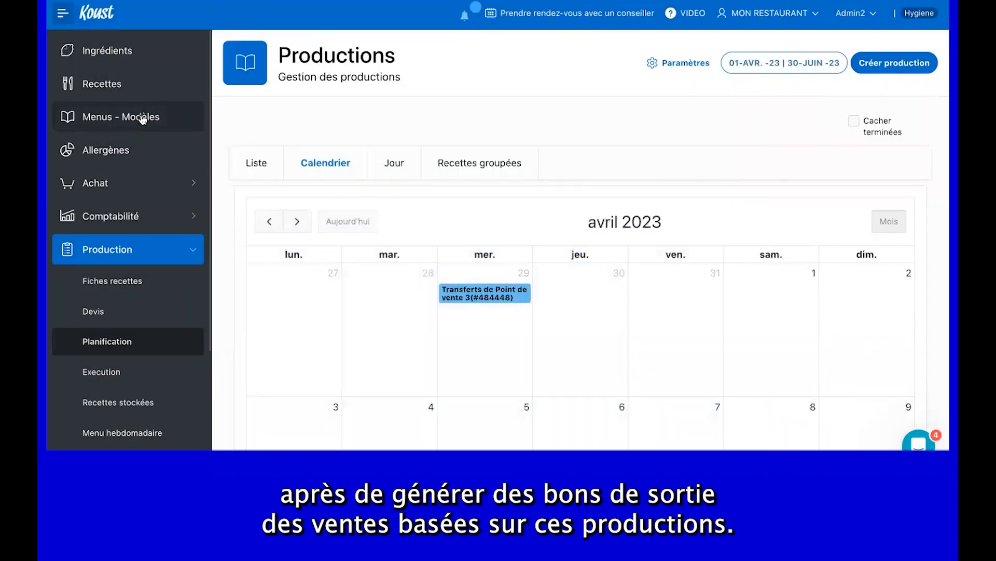
left_click(142, 116)
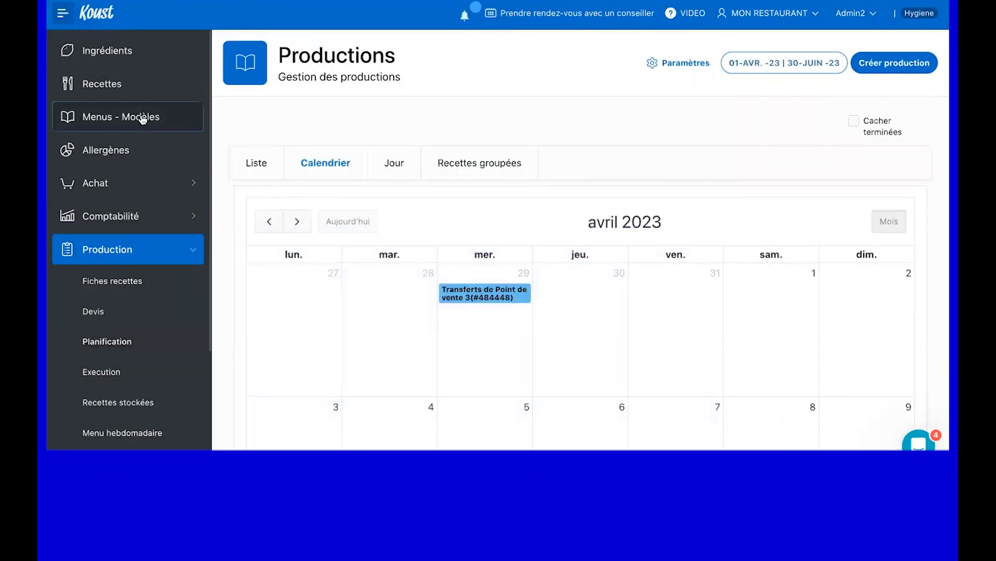